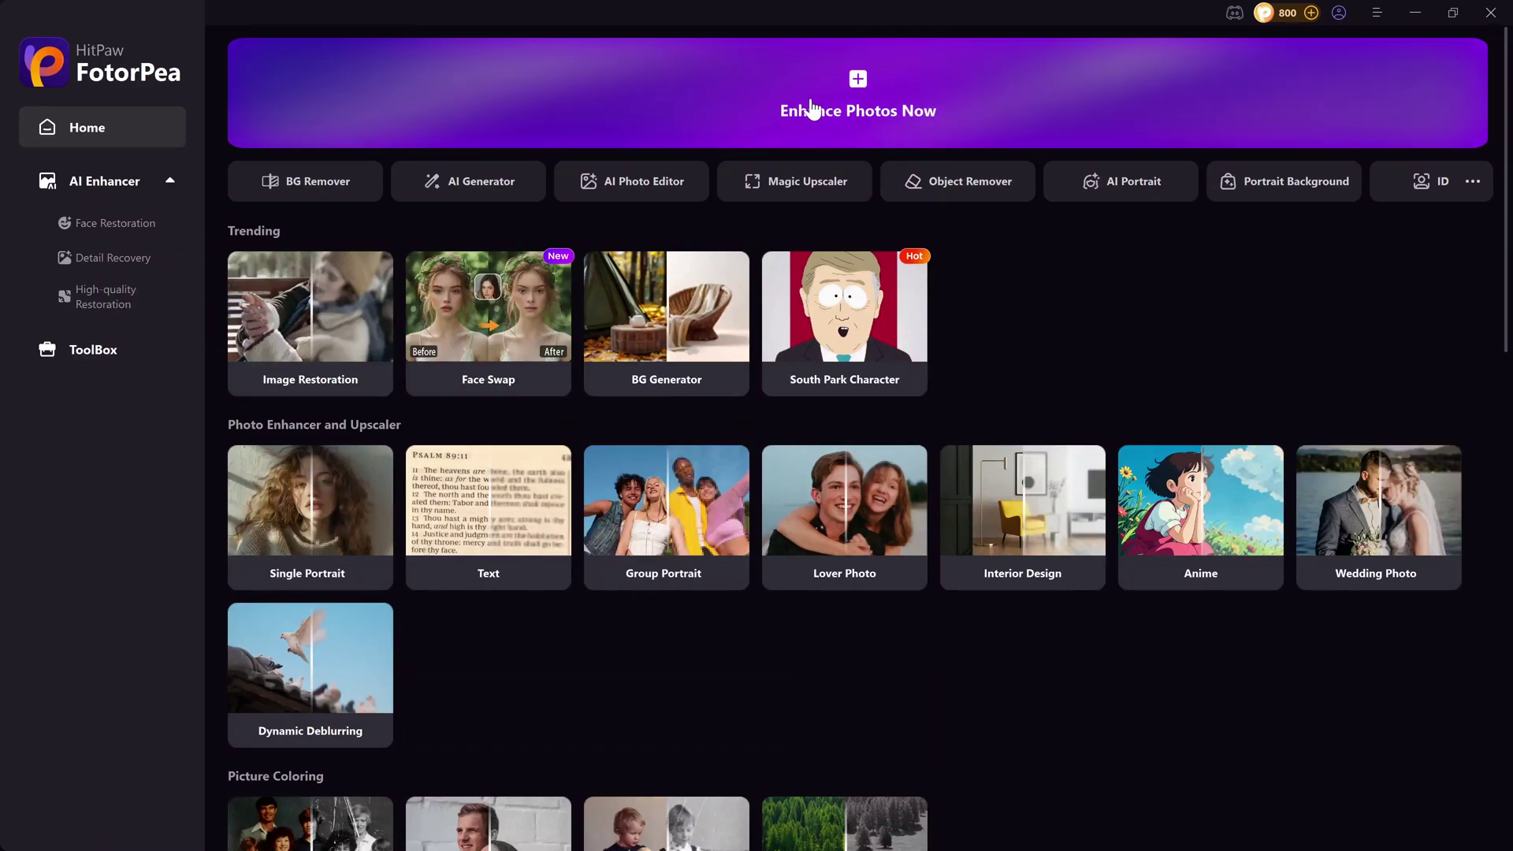
Load the lantern night photo into the enhancer with 2x upscale and denoise enabled.
click(824, 110)
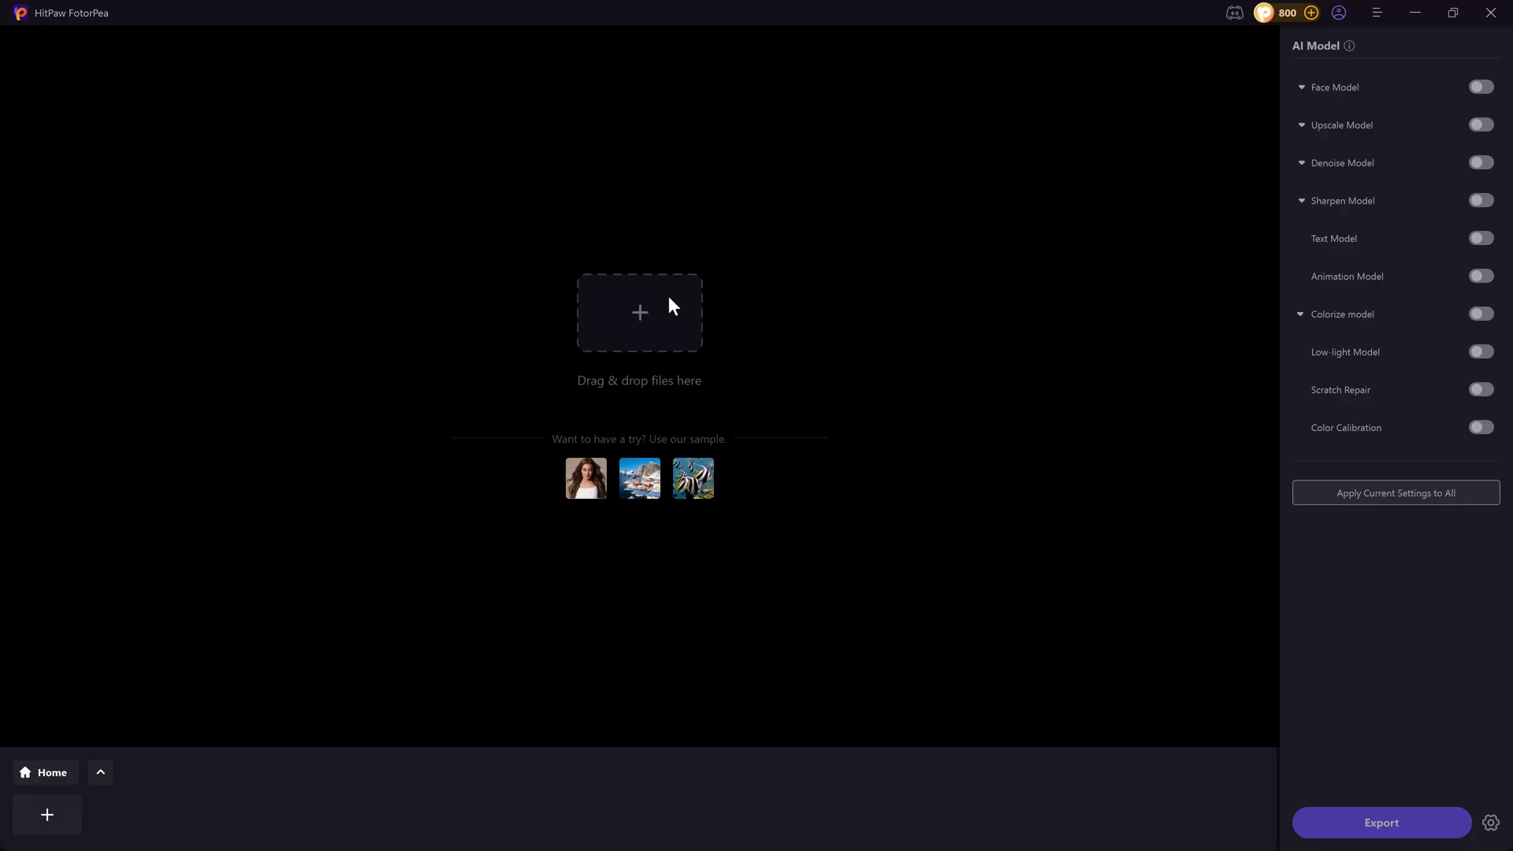
click(693, 480)
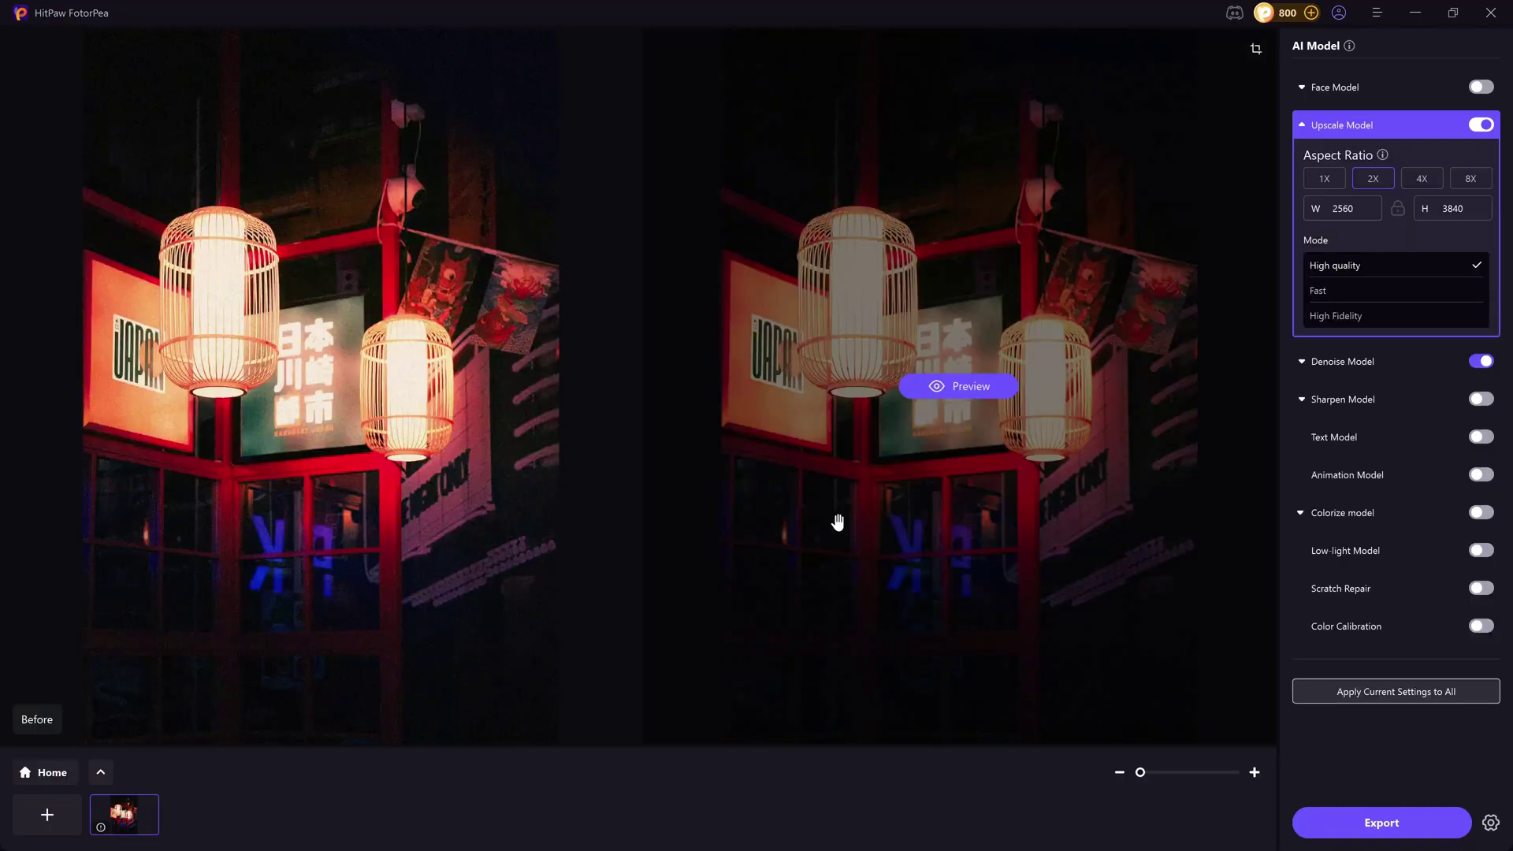
mouse_move(1341, 360)
click(1301, 360)
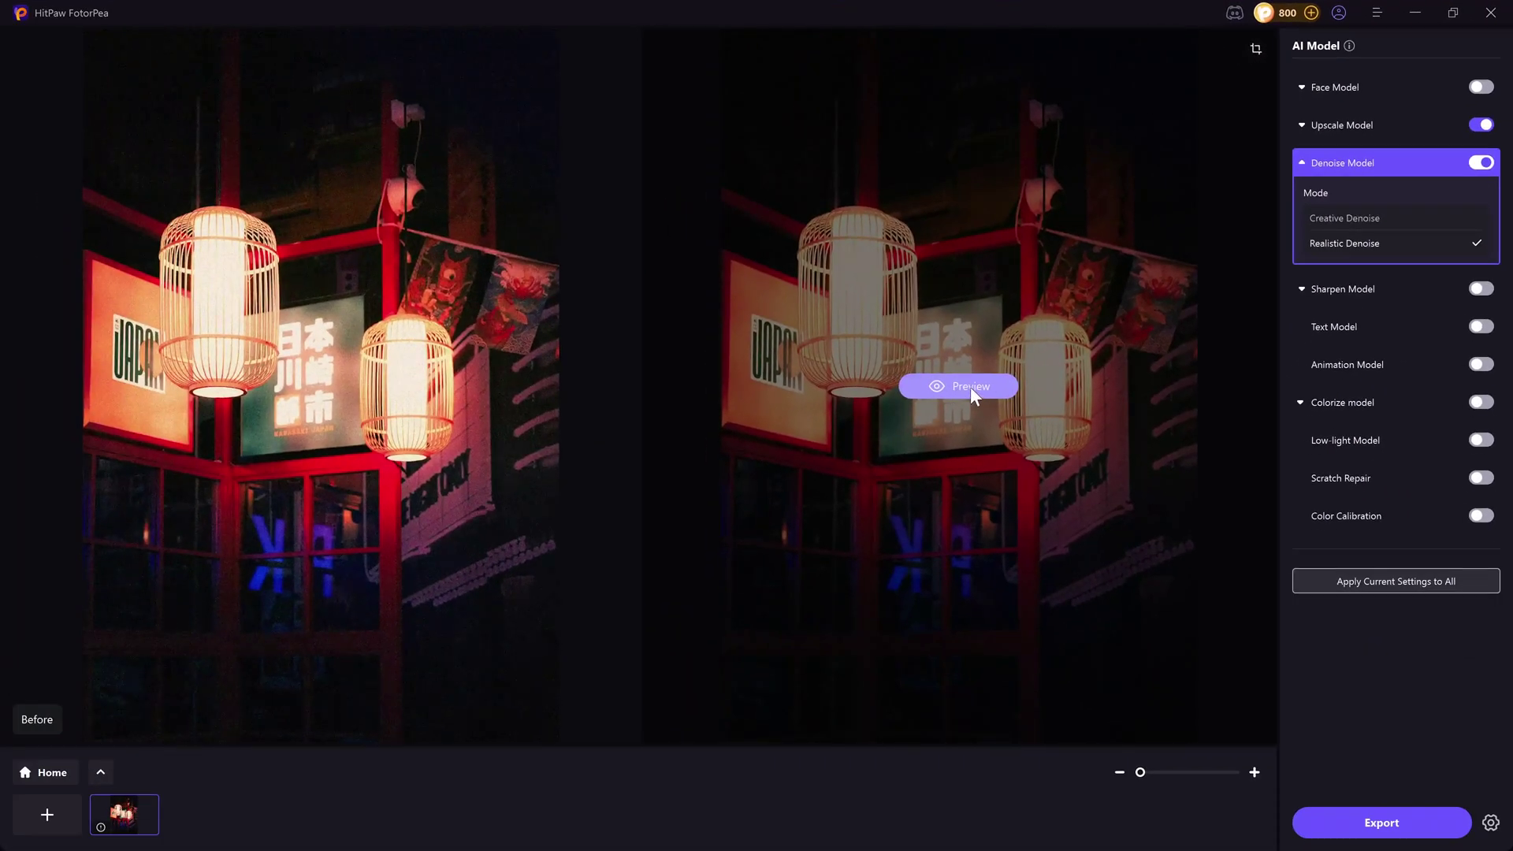
Preview the denoised lantern photo, compare it across the JAPAN sign, then return Home.
click(971, 387)
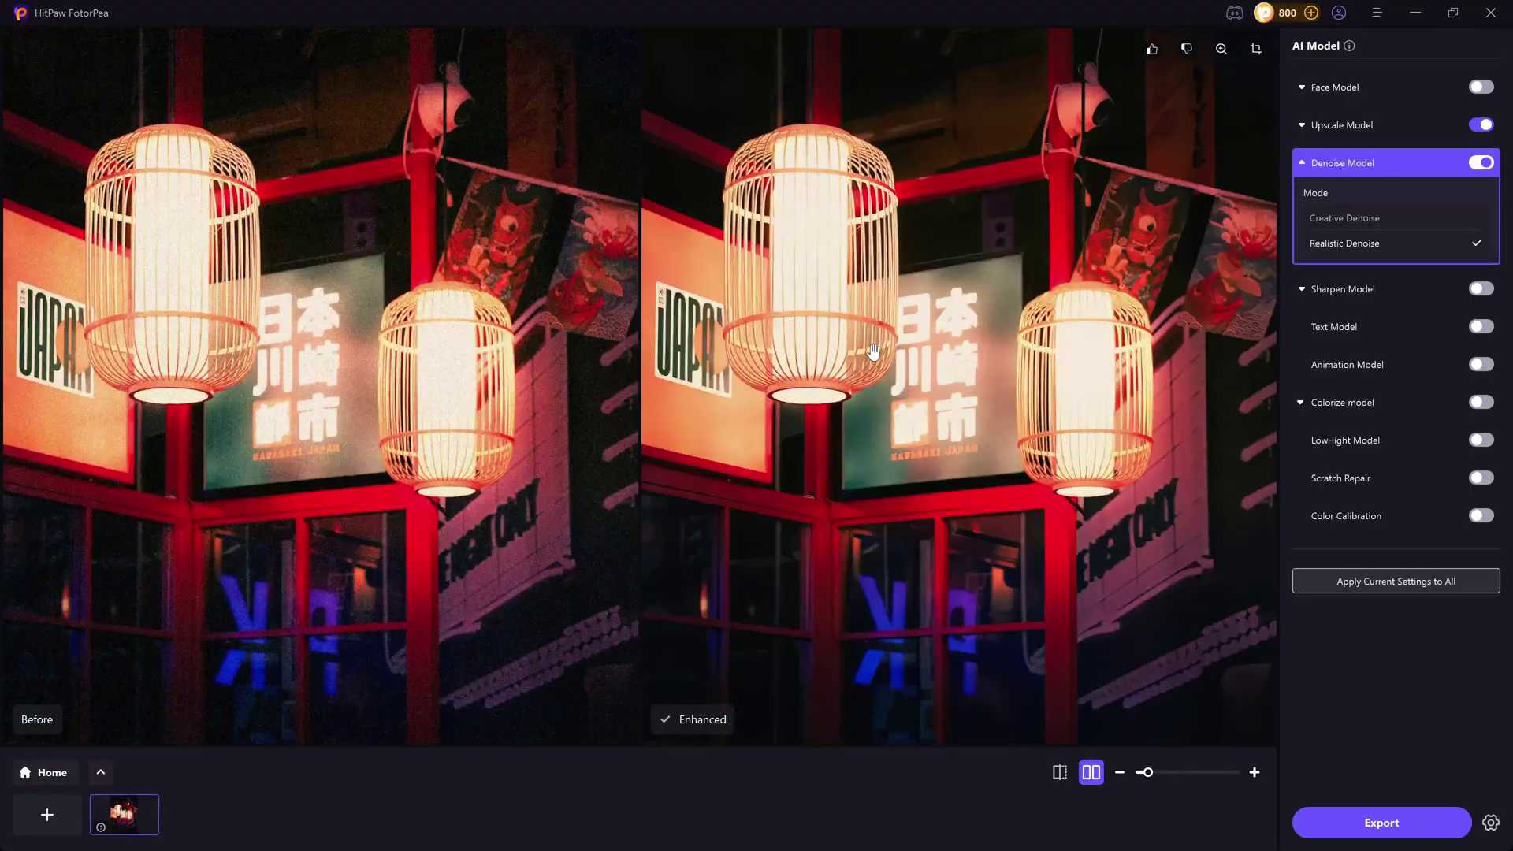
scroll(872, 353, up, 2)
scroll(922, 367, up, 1)
scroll(938, 372, up, 1)
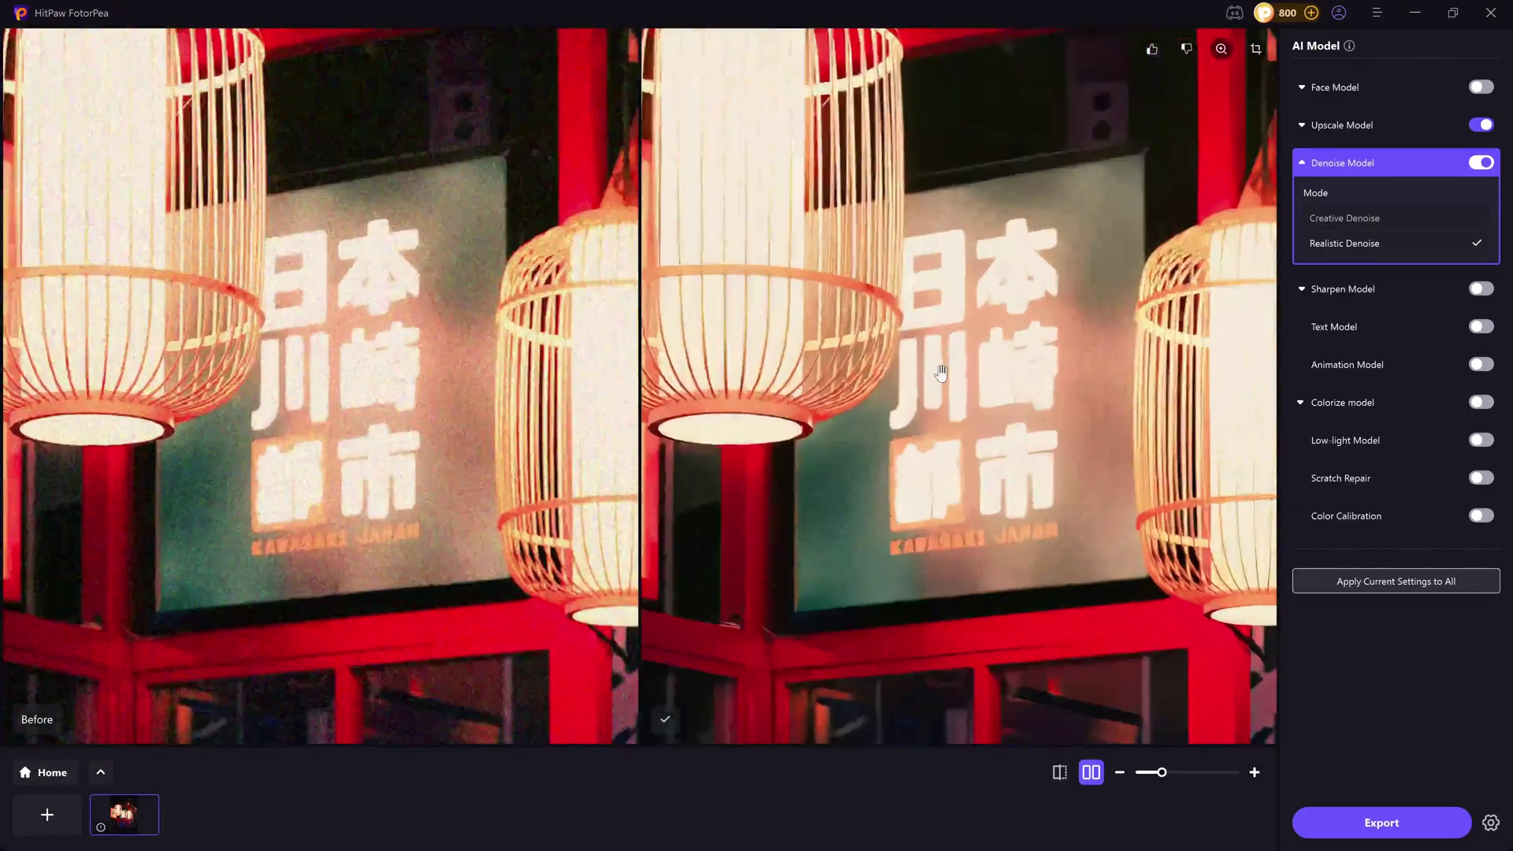
scroll(994, 330, up, 2)
drag(994, 331, 940, 511)
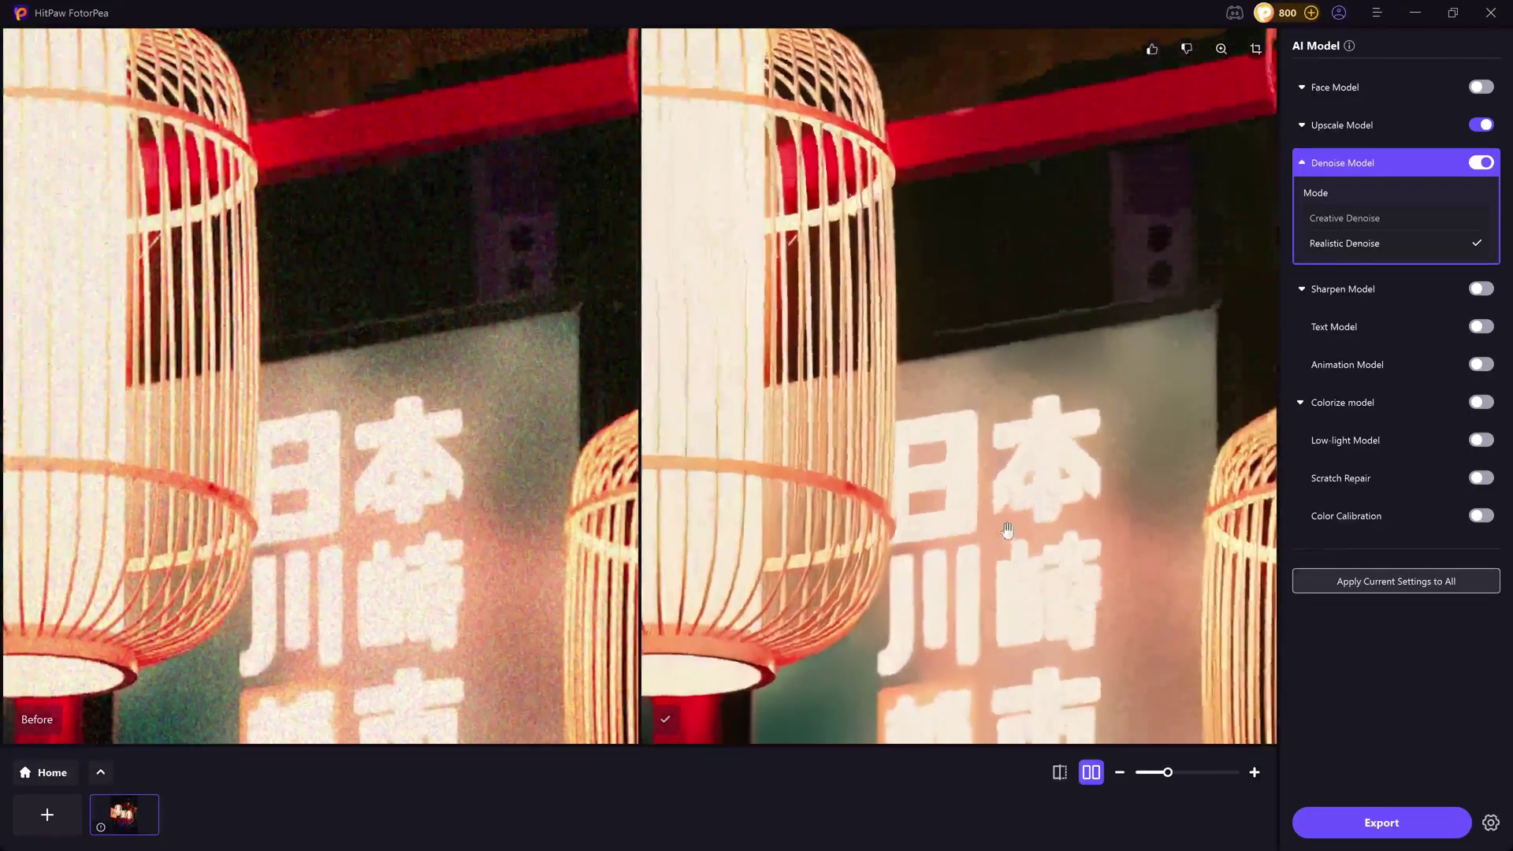
scroll(844, 461, up, 1)
scroll(838, 414, up, 1)
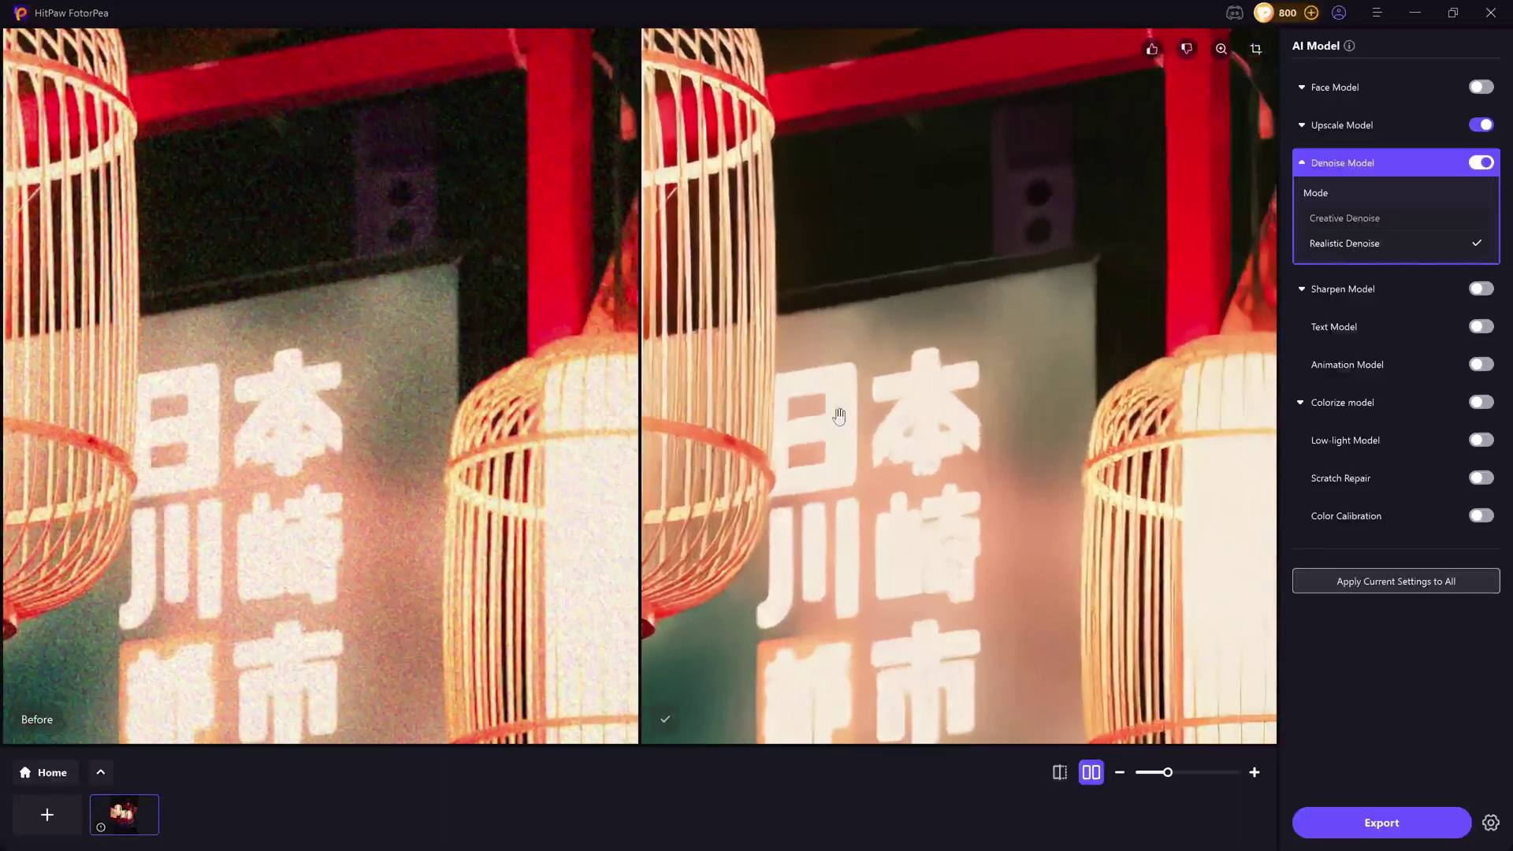
scroll(963, 419, up, 1)
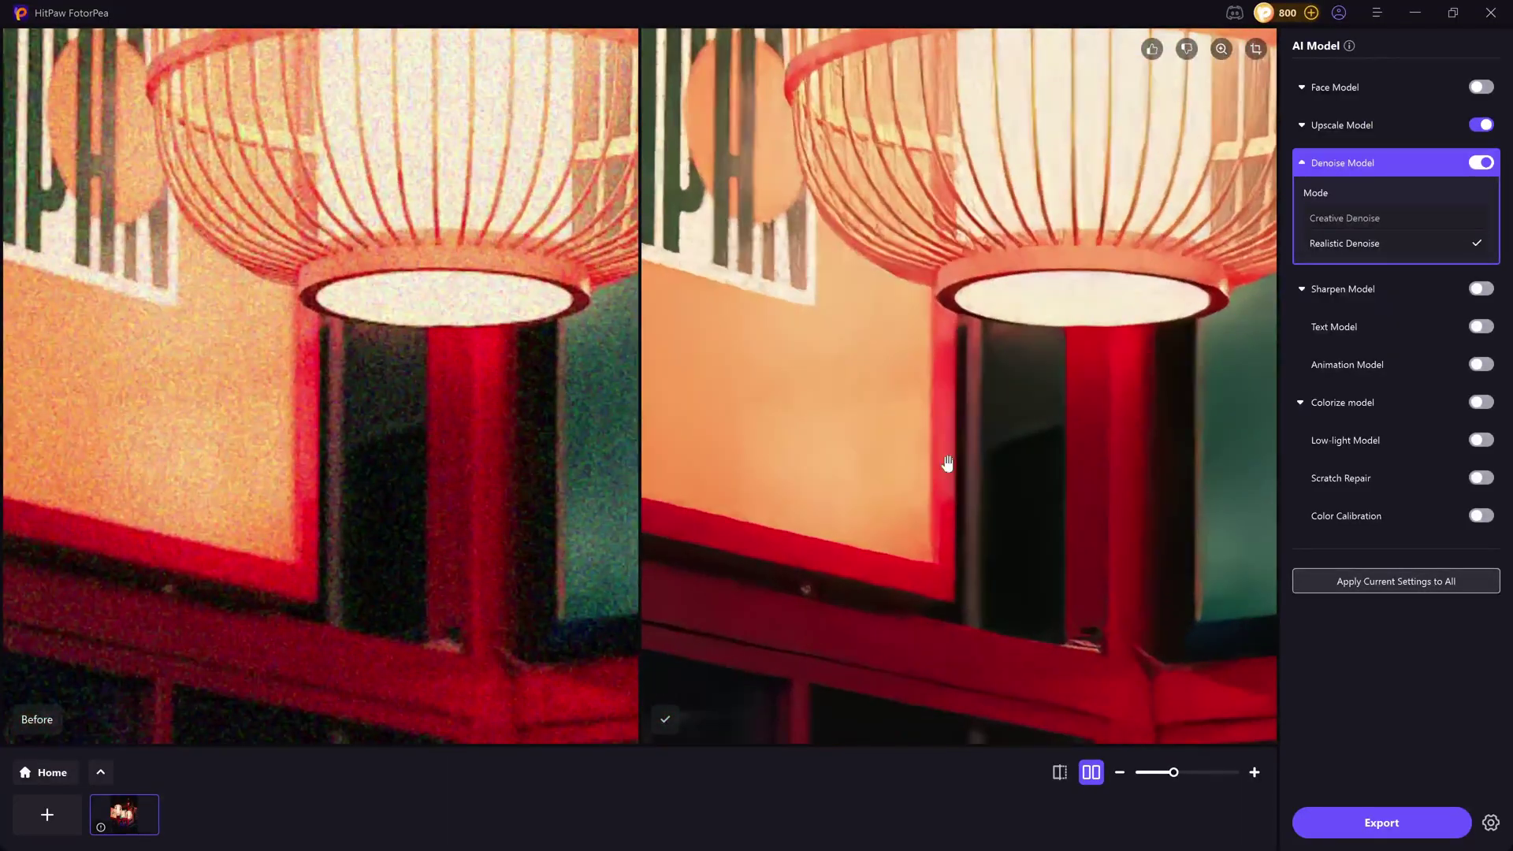
mouse_move(946, 463)
mouse_down()
mouse_move(999, 602)
mouse_move(942, 511)
mouse_up()
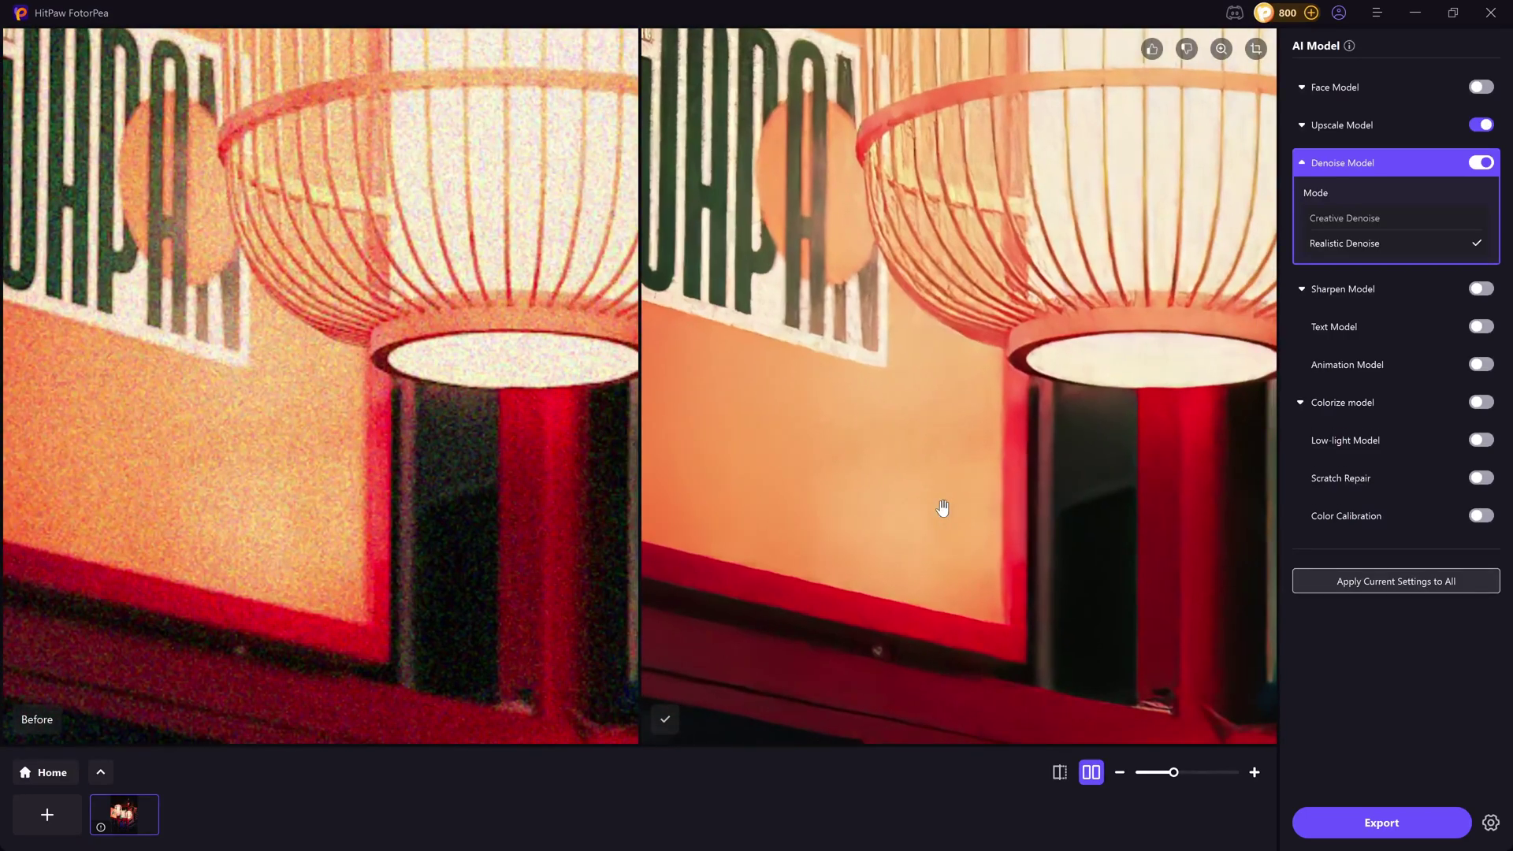
click(52, 772)
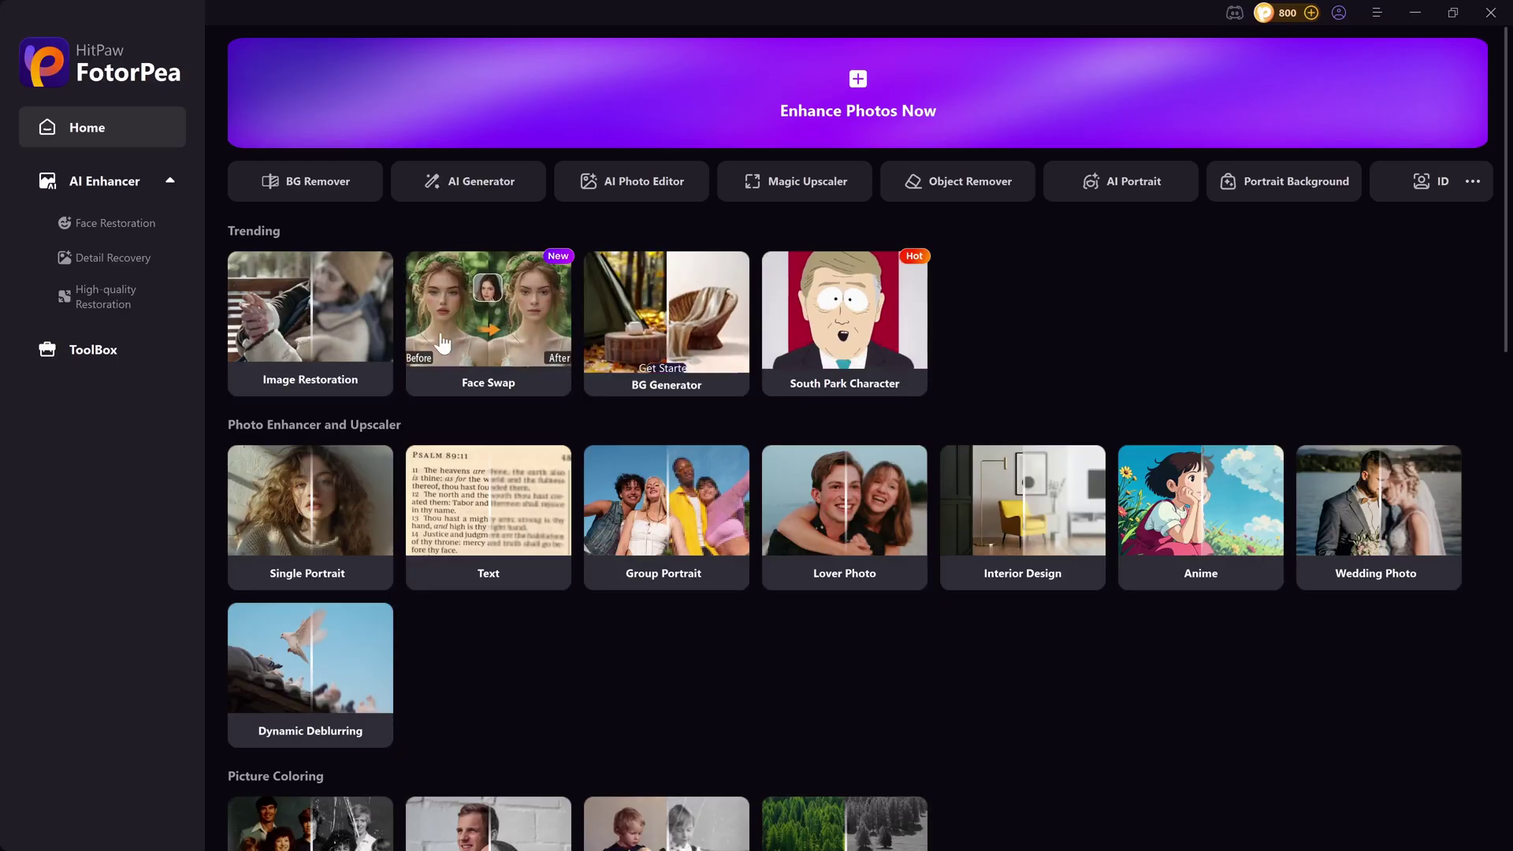
Open ToolBox's AI Generator and browse the General model checkpoints, keeping FLUX.
click(124, 345)
click(316, 128)
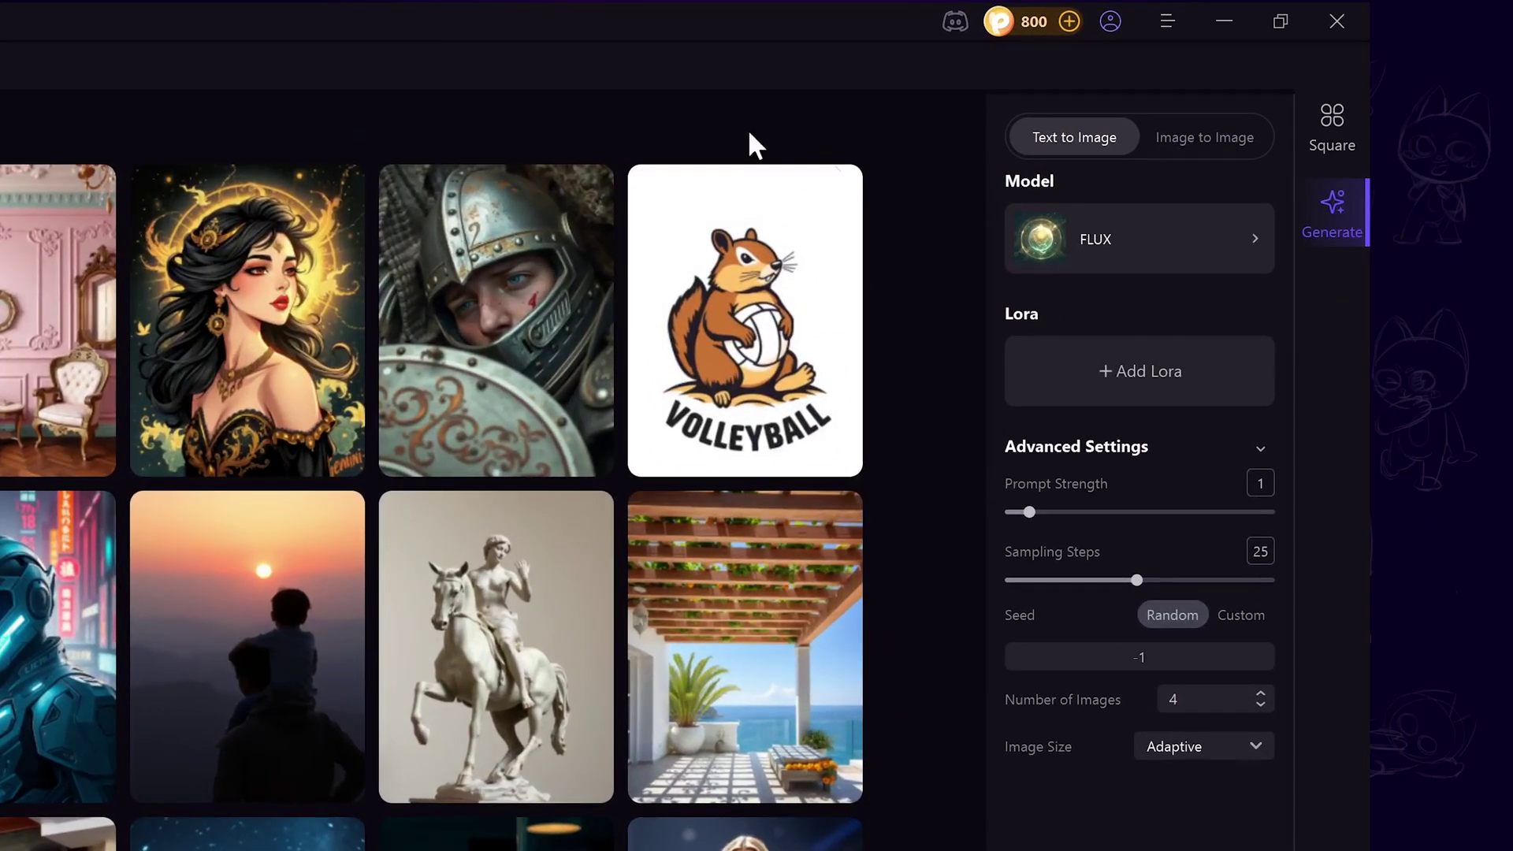
click(1172, 247)
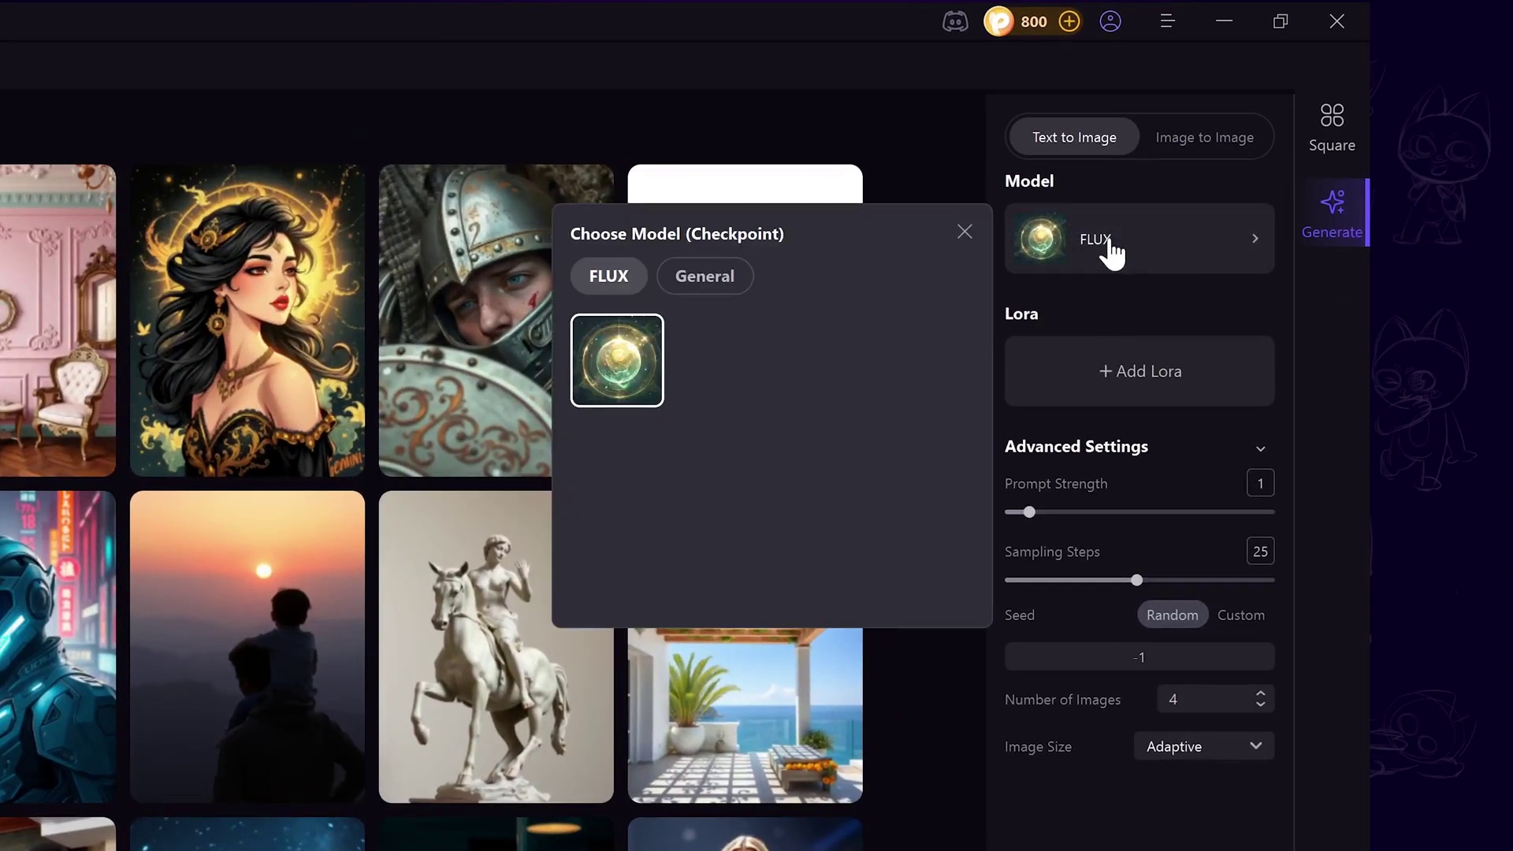
click(702, 278)
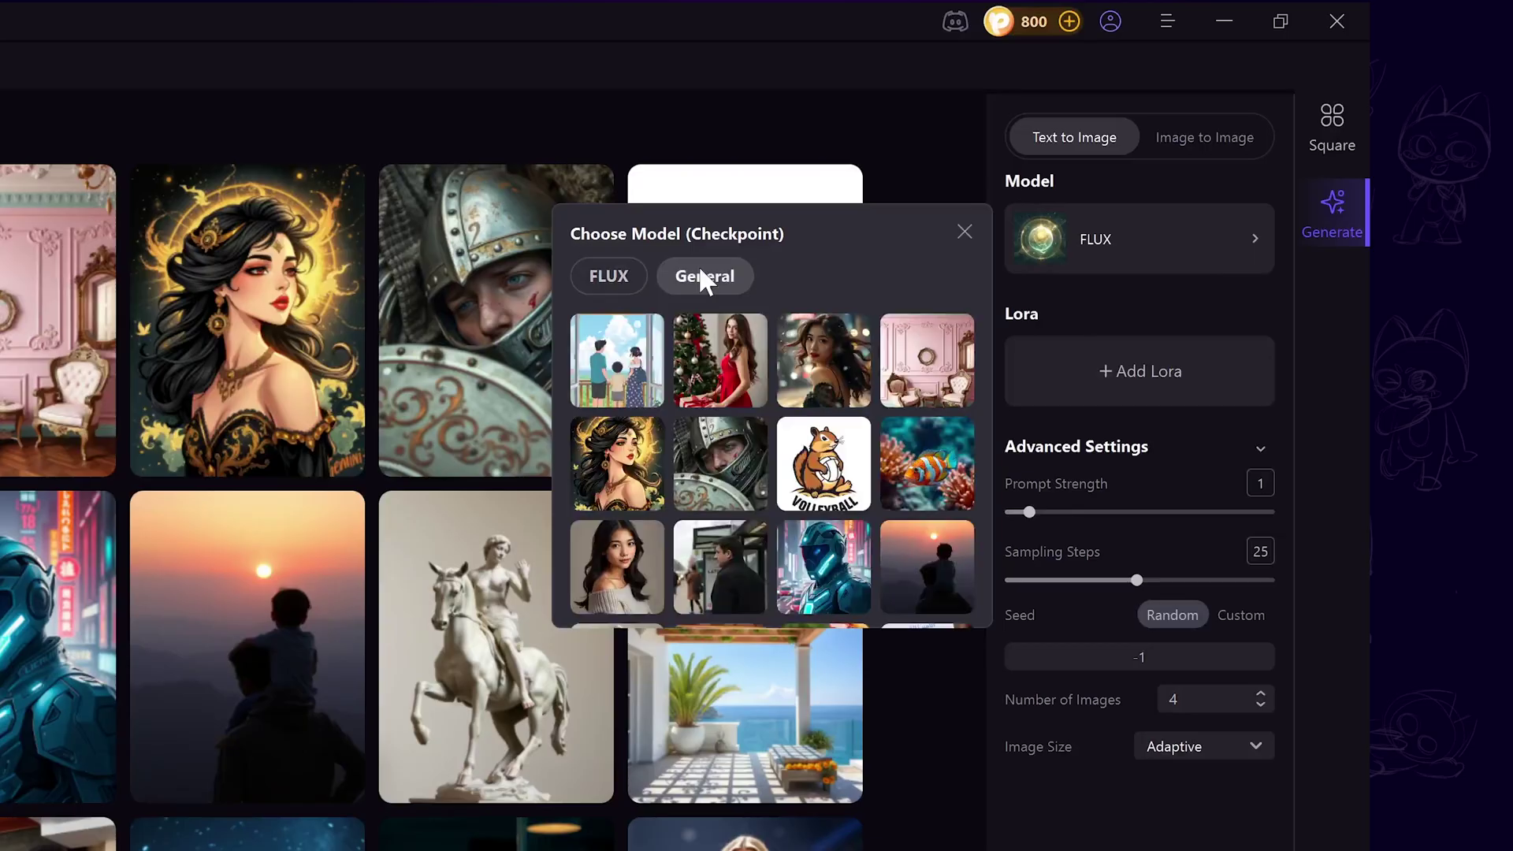
scroll(744, 386, down, 5)
scroll(746, 391, down, 3)
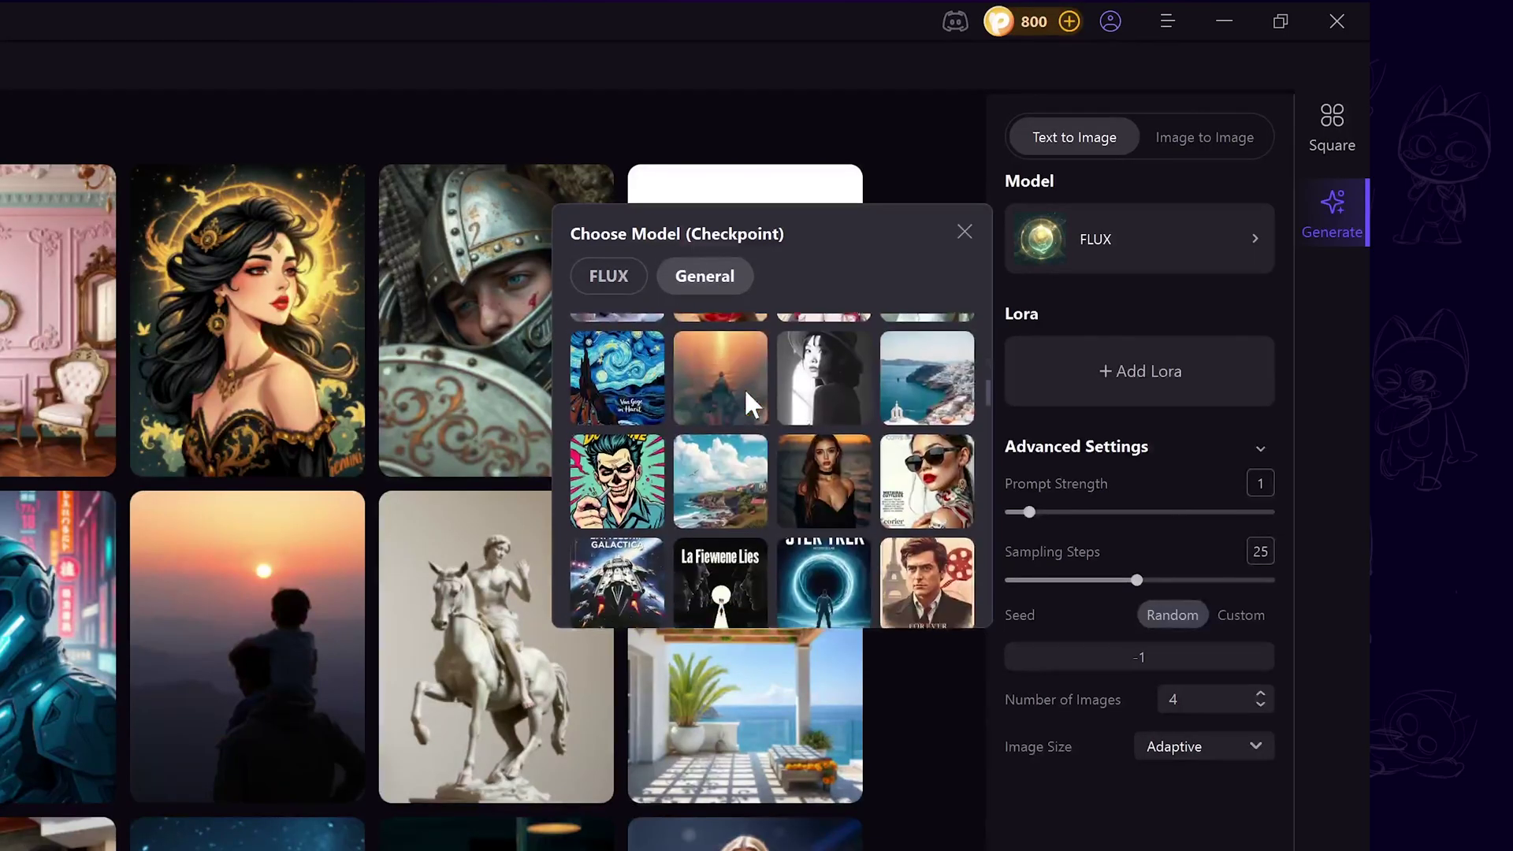
scroll(742, 390, down, 3)
scroll(745, 413, down, 2)
click(1134, 379)
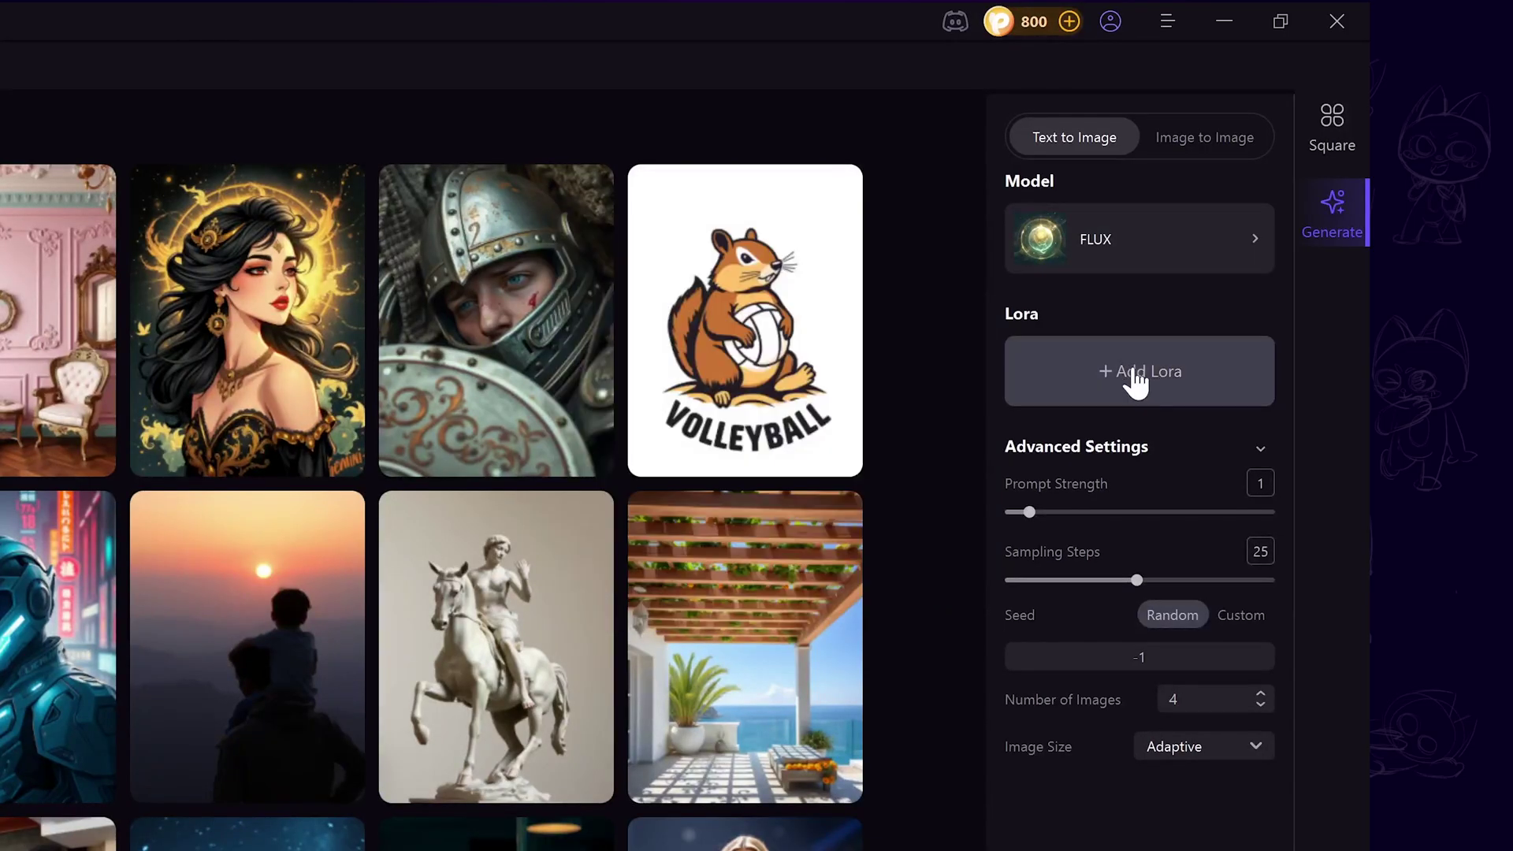
Leave Lora unset and set Prompt Strength to 3.5 with 26 sampling steps.
click(1135, 378)
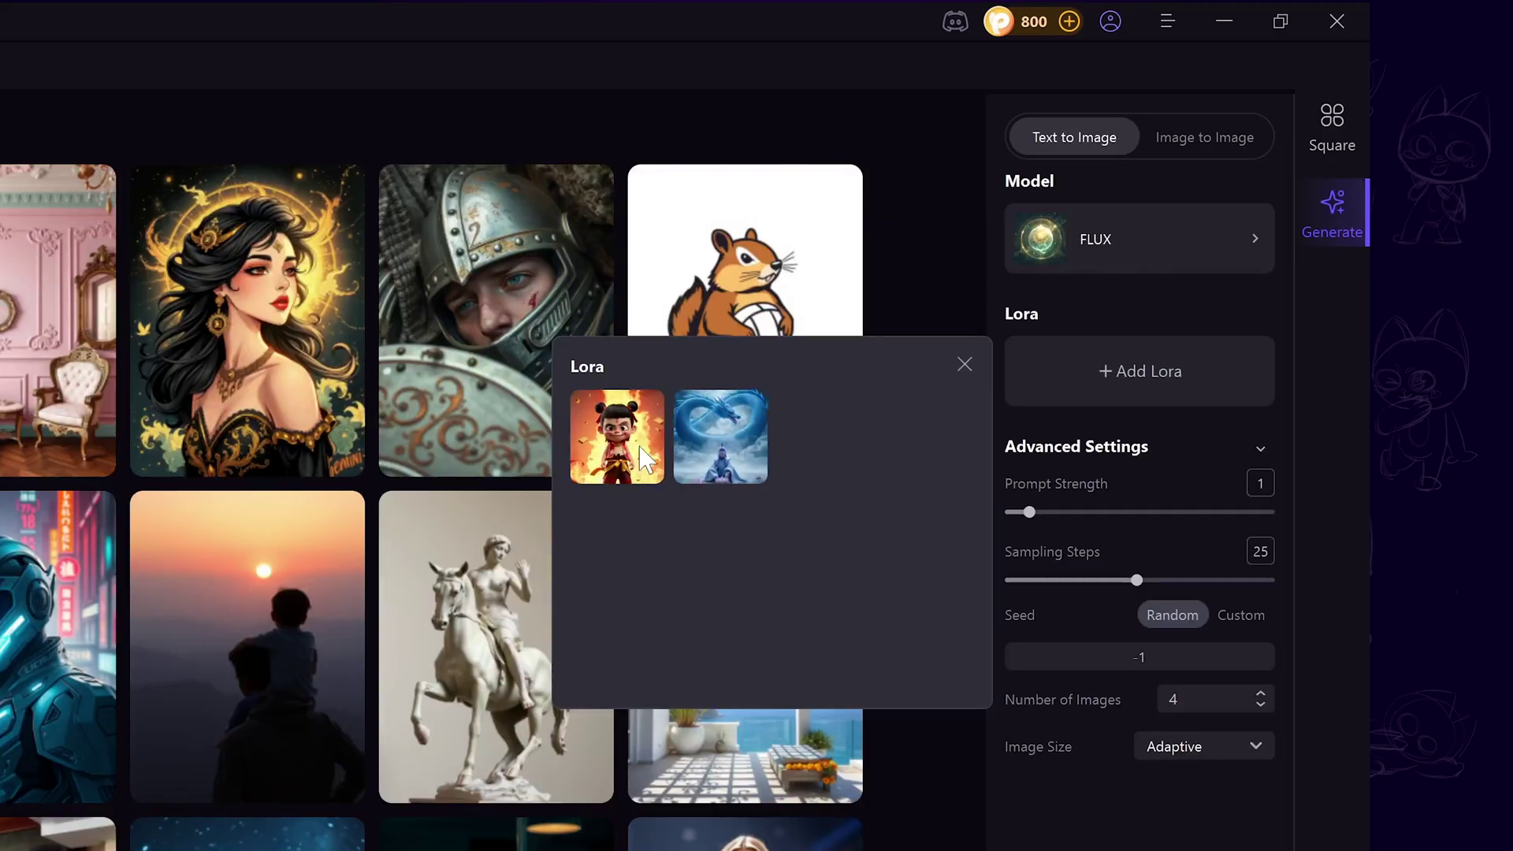
click(964, 366)
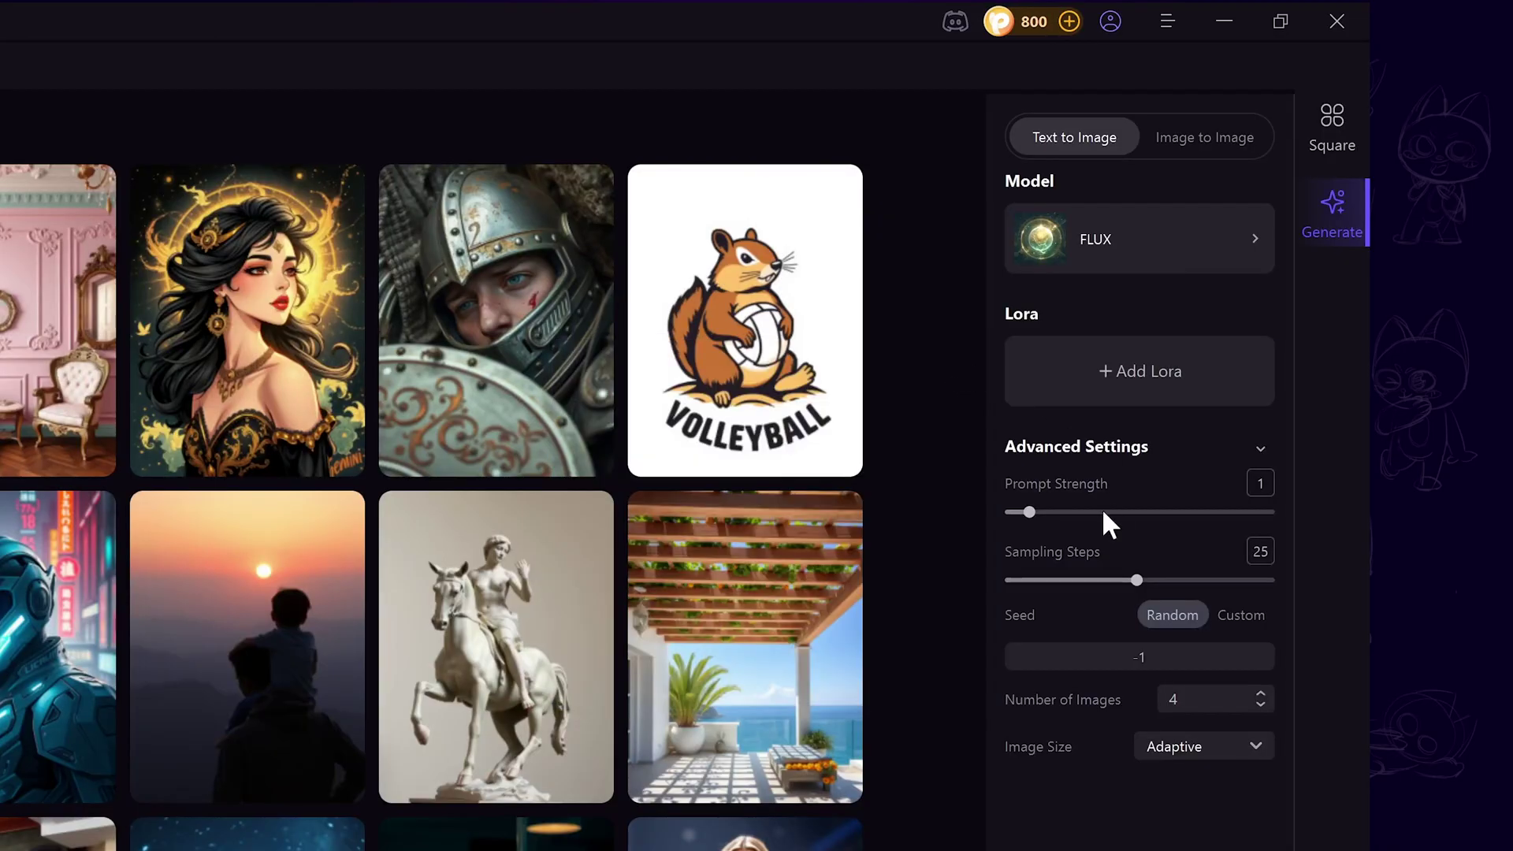
drag(1033, 512, 1185, 512)
text(a girl watc)
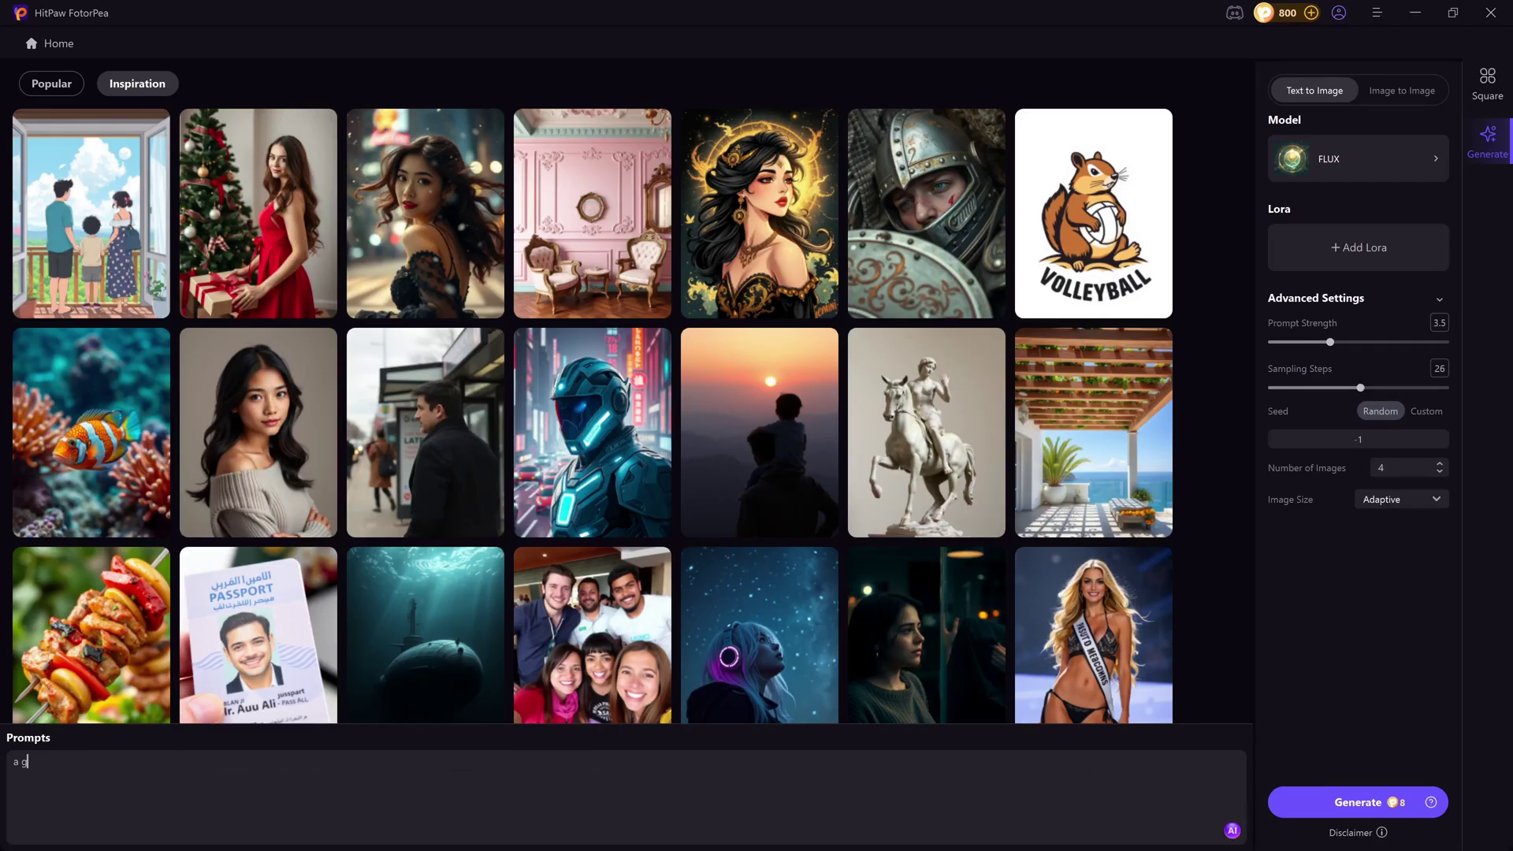
text(h window)
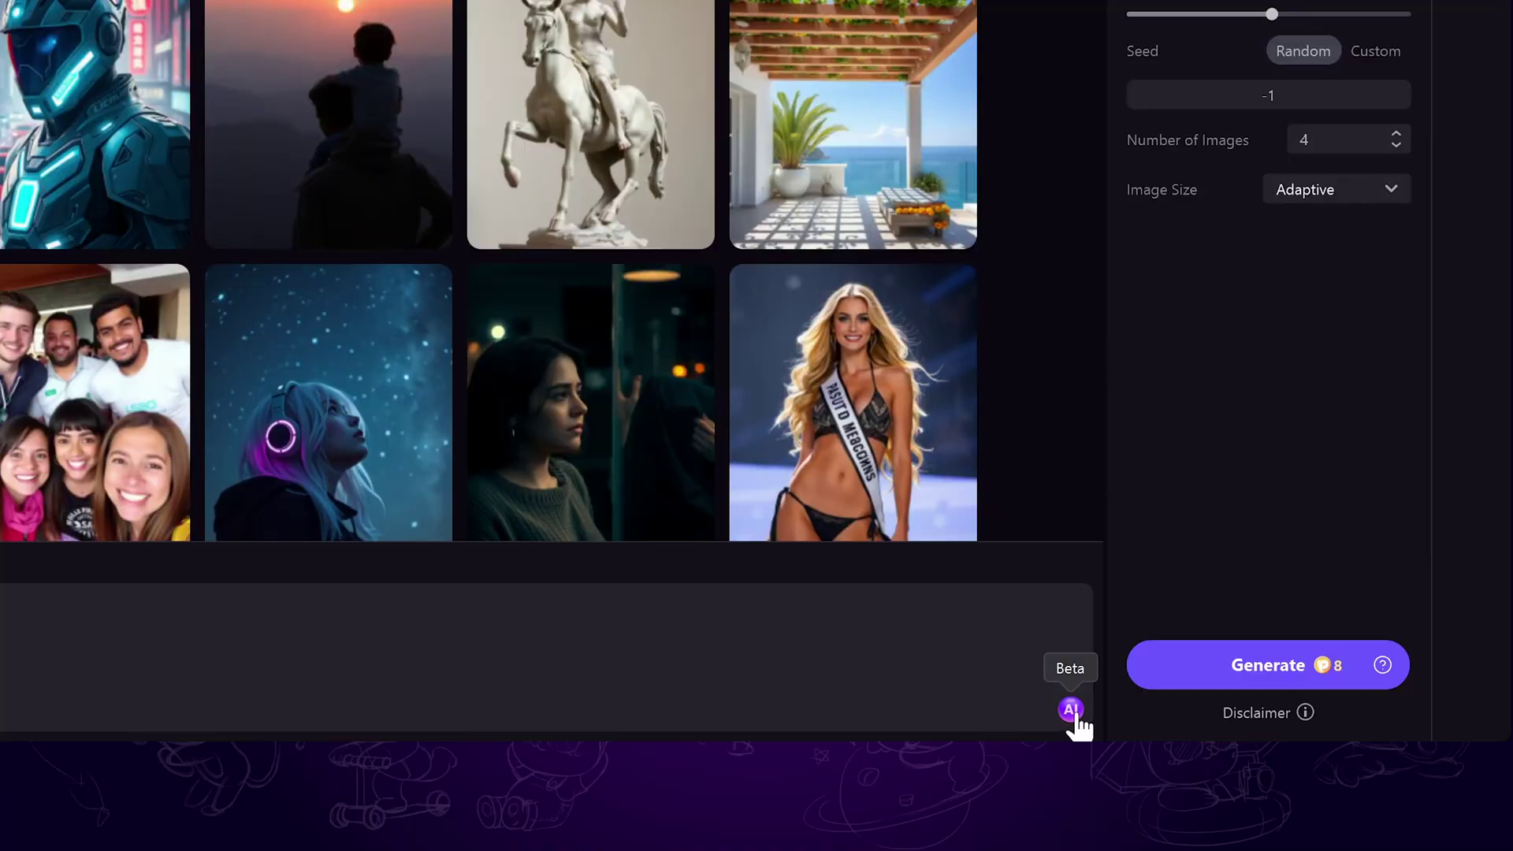
AI-expand the sunlit-window prompt and generate images, viewing the first result.
click(1231, 829)
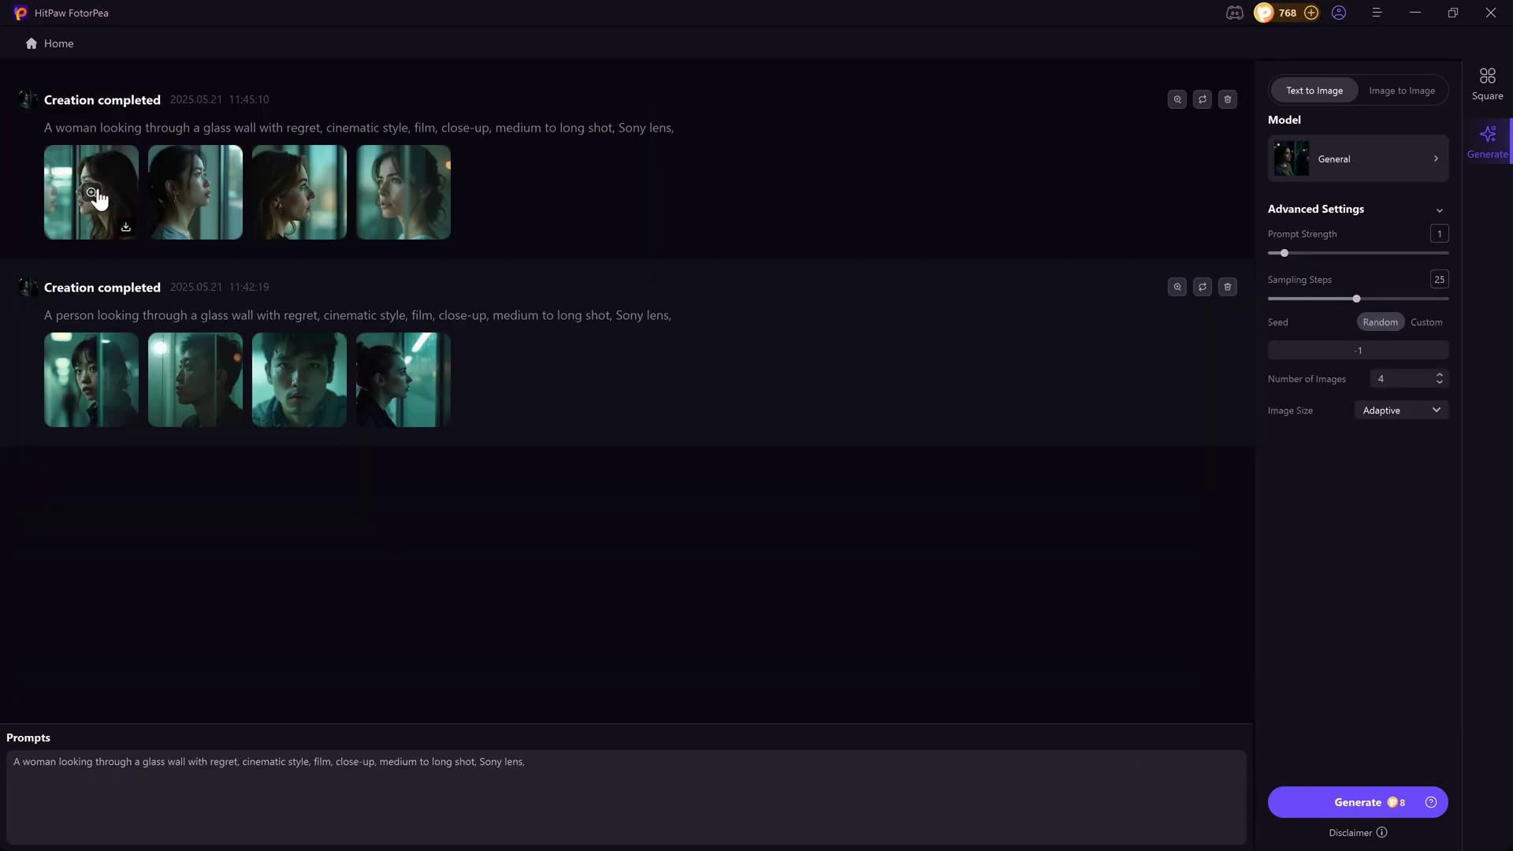
click(93, 187)
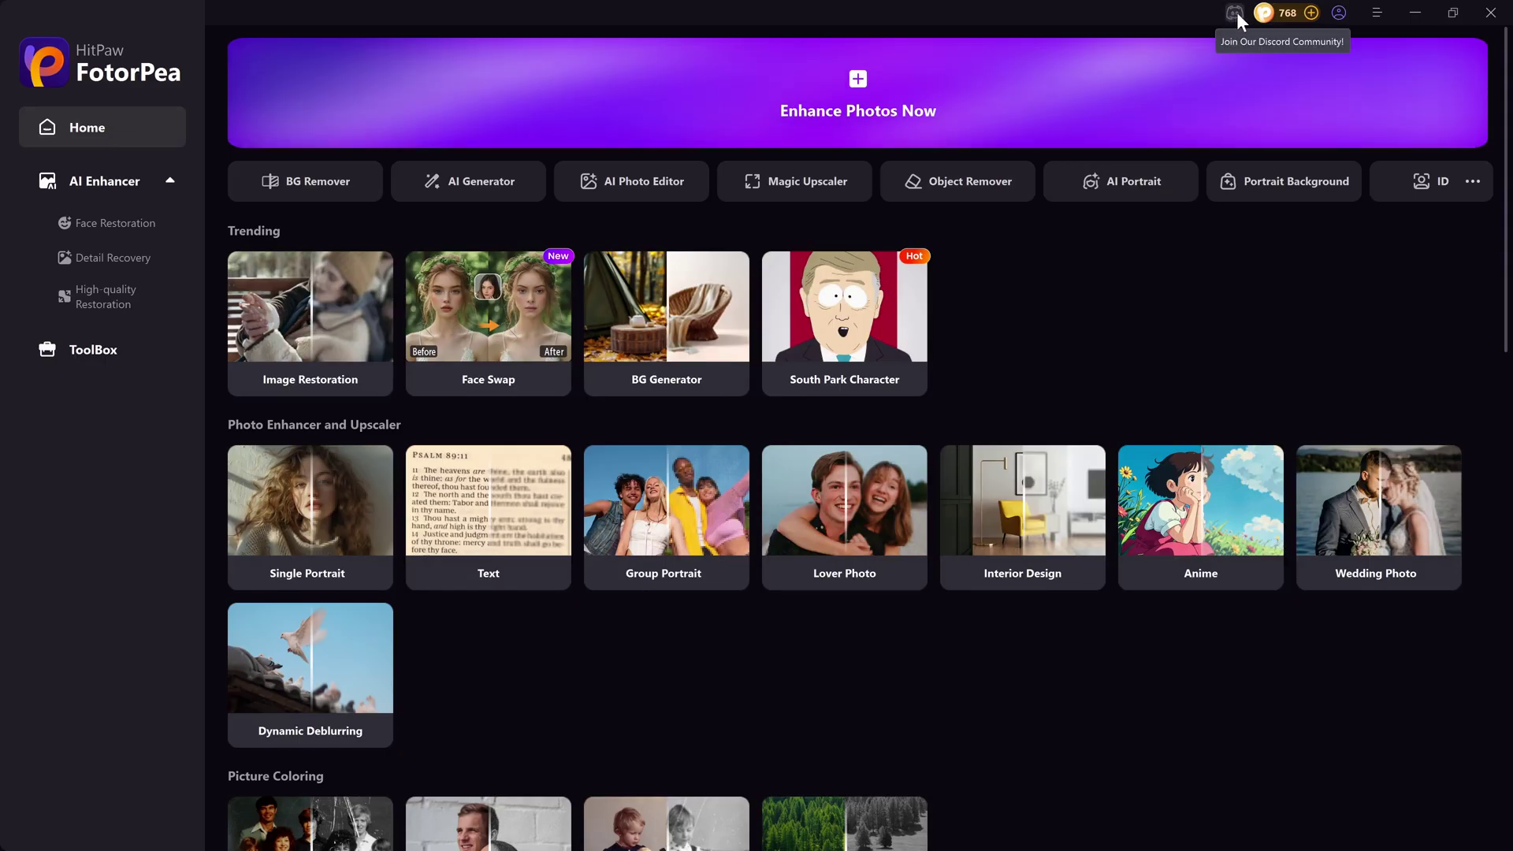
Open the VIP FotorPea Discord community invite from the title bar icon.
click(1237, 13)
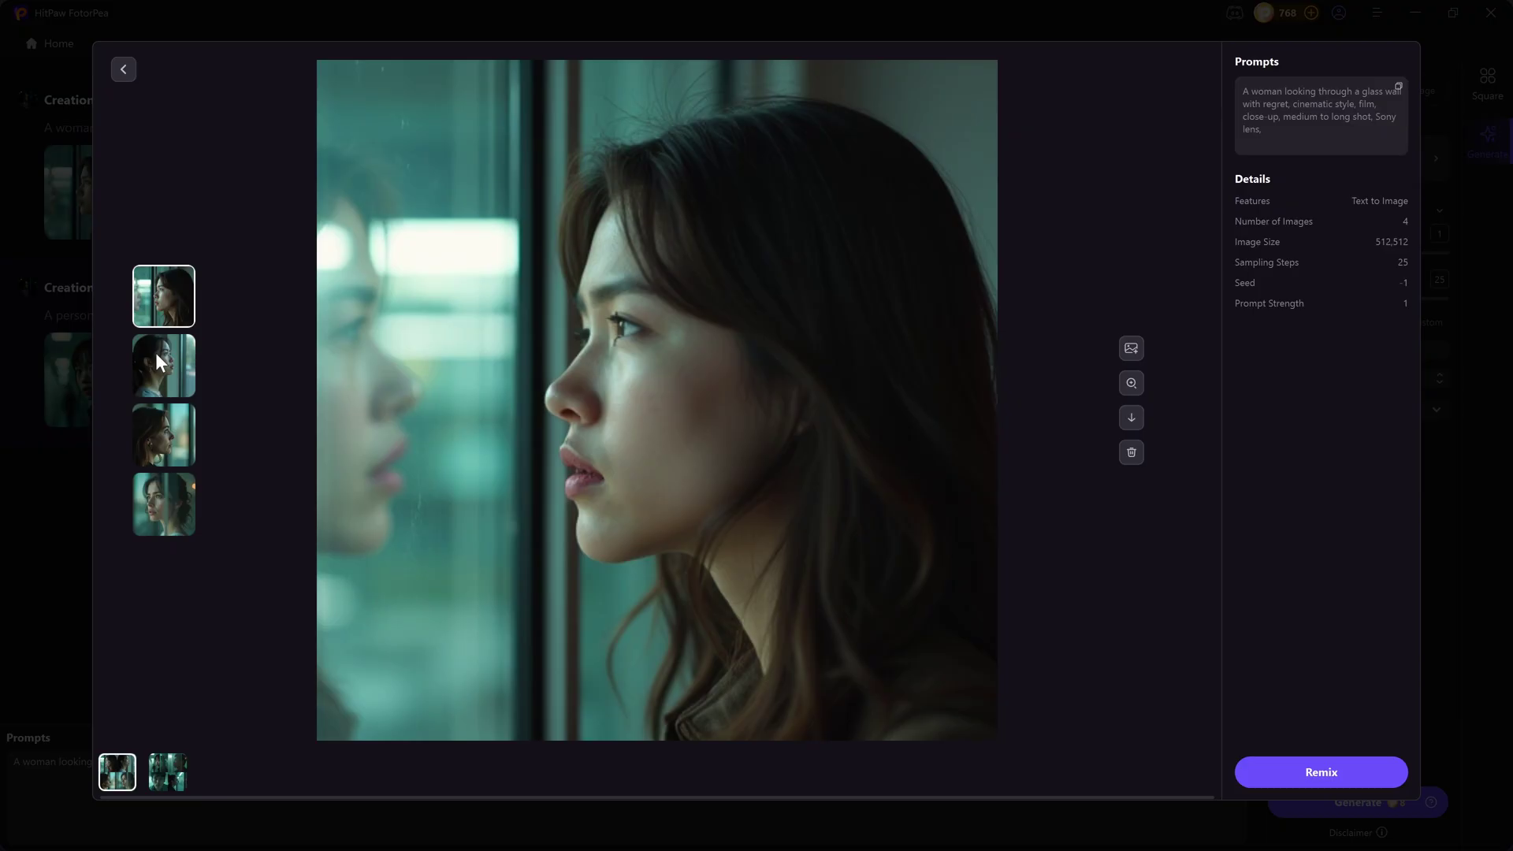
Browse the second, third and fourth generated window-gazing portraits.
click(155, 353)
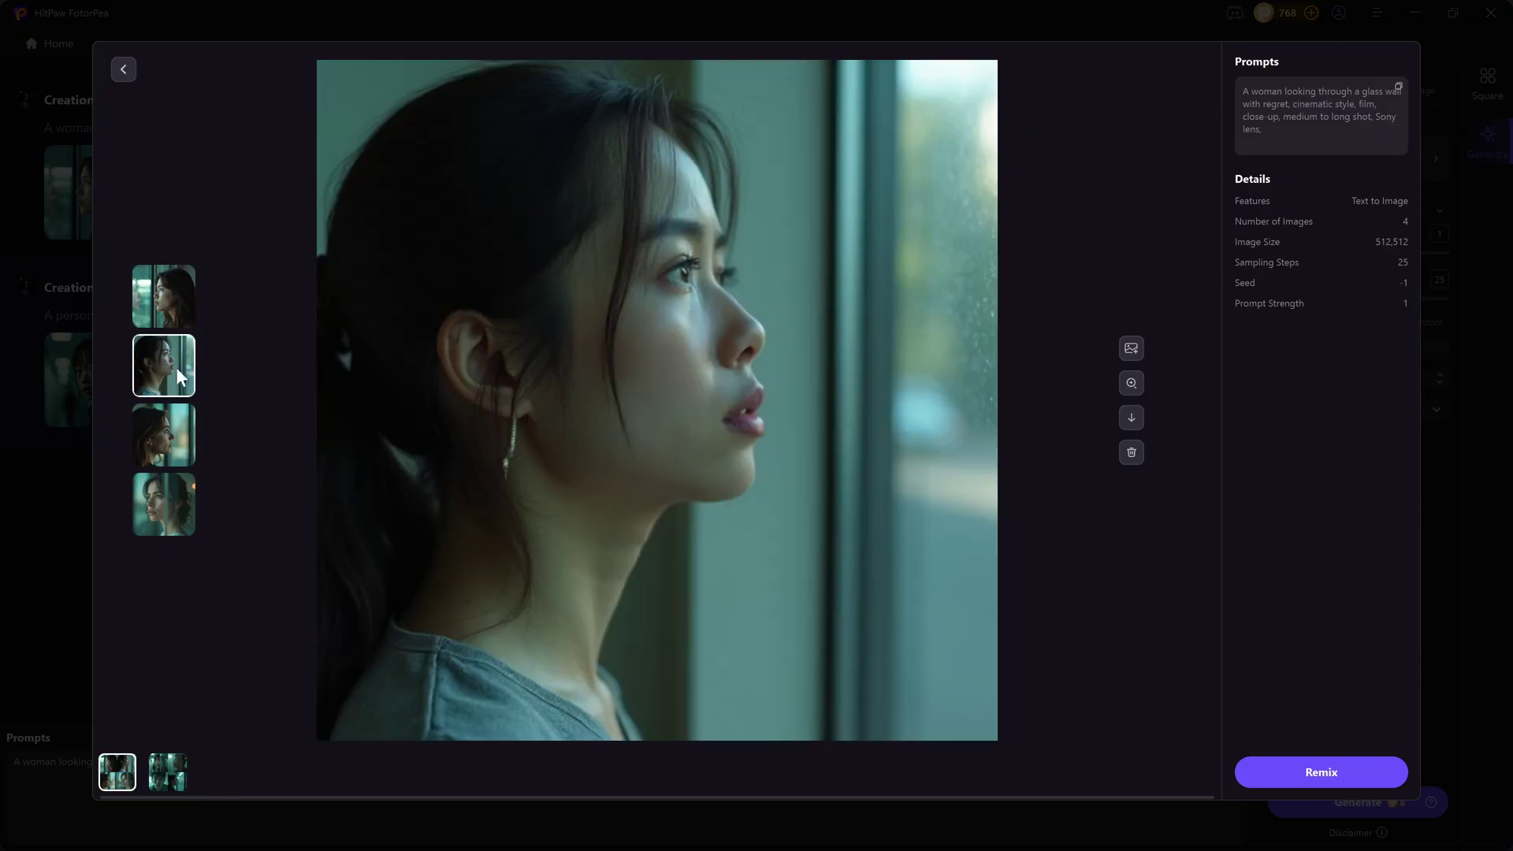
click(170, 431)
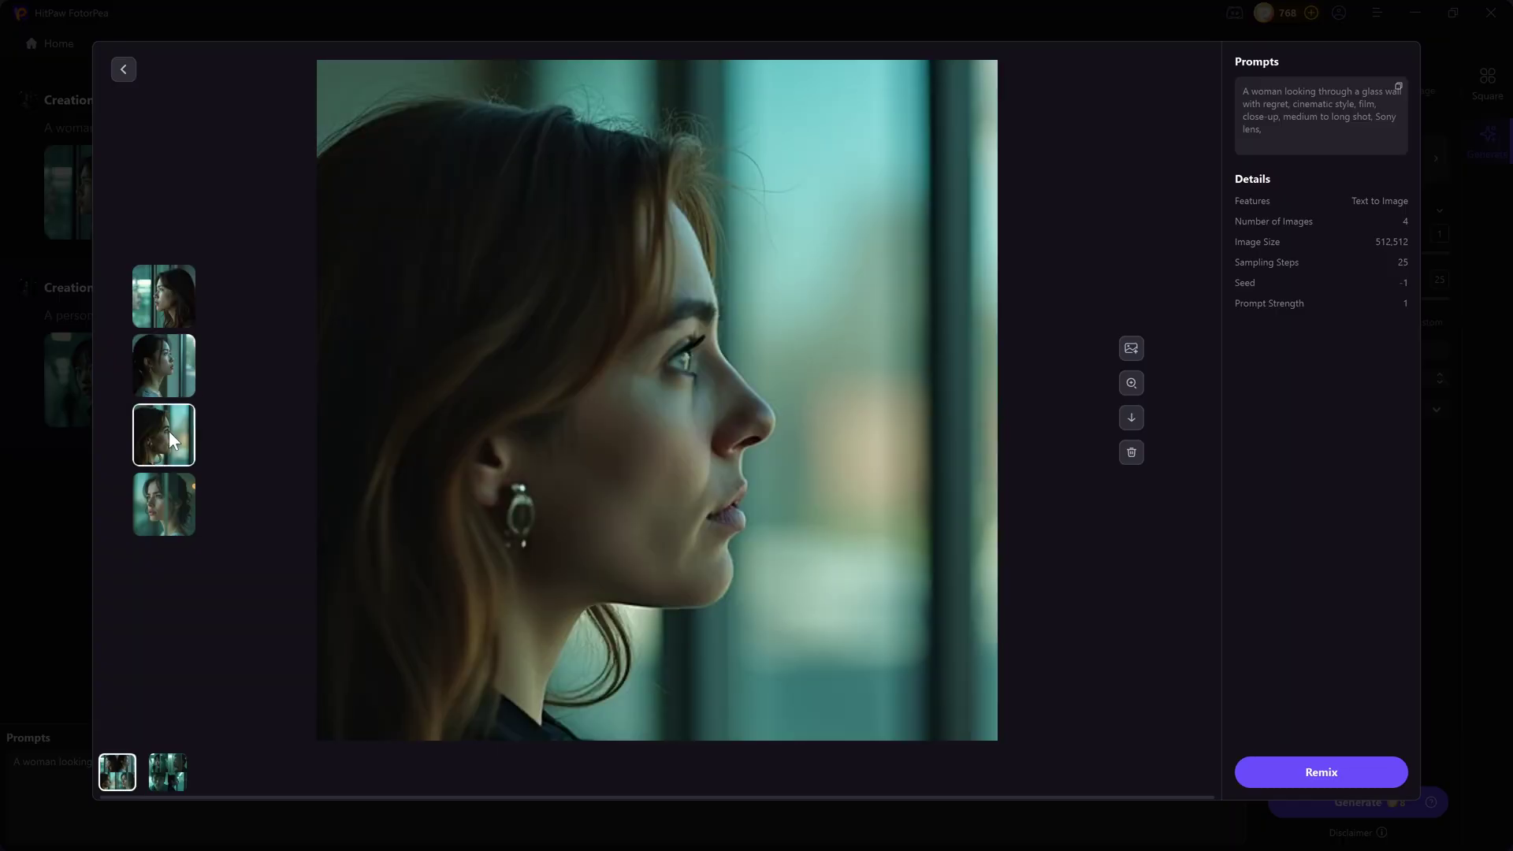
click(161, 488)
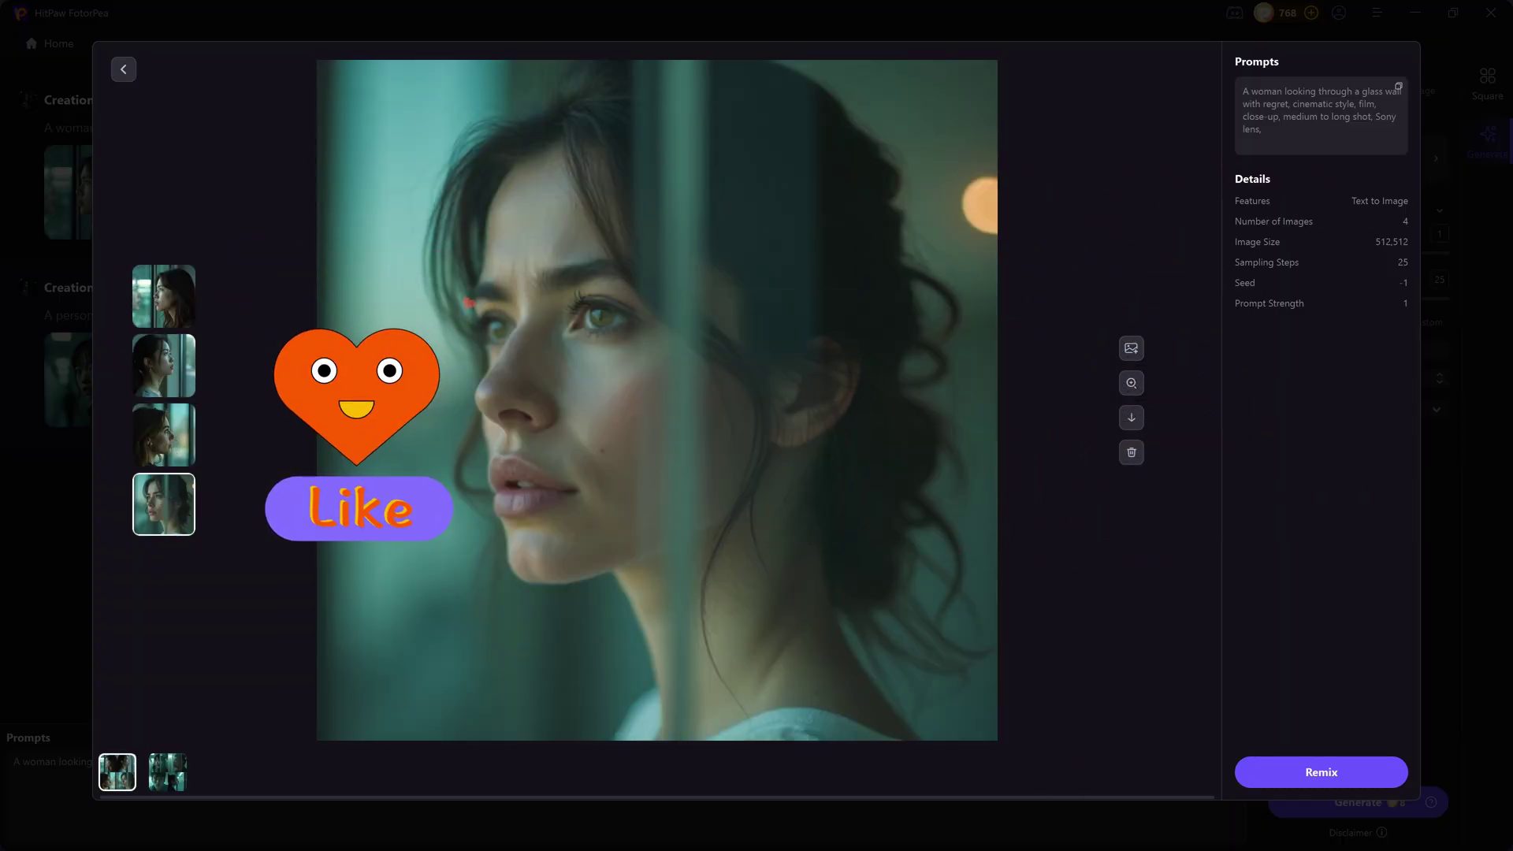